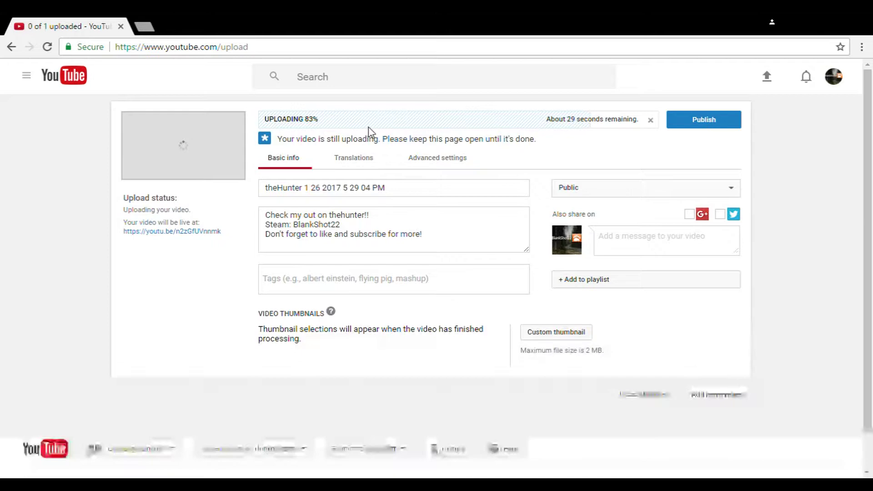
Highlight the 84% upload progress and status details for the theHunter gameplay video
left_click_drag(333, 122, 481, 143)
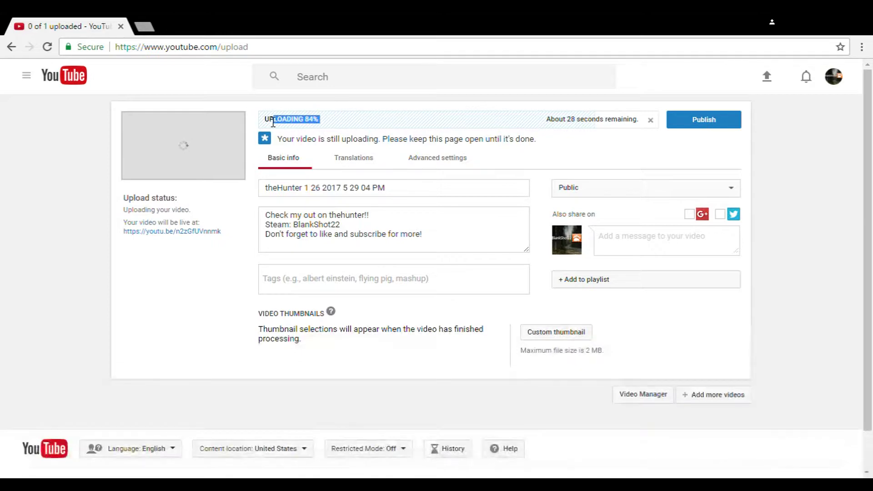
Clear the highlight on the upload page showing the Create Videos panel
left_click(476, 117)
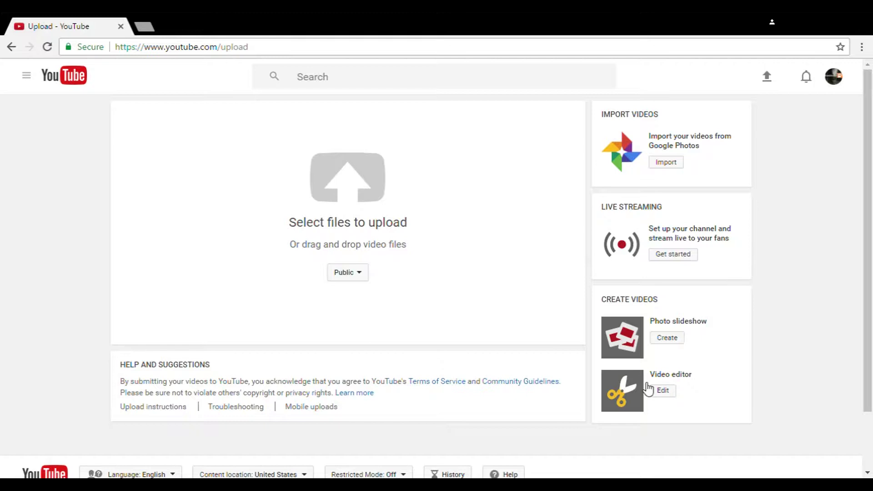
Highlight the Video editor heading and scroll through the uploaded clips grid in My Edited Video
left_click_drag(650, 376, 691, 383)
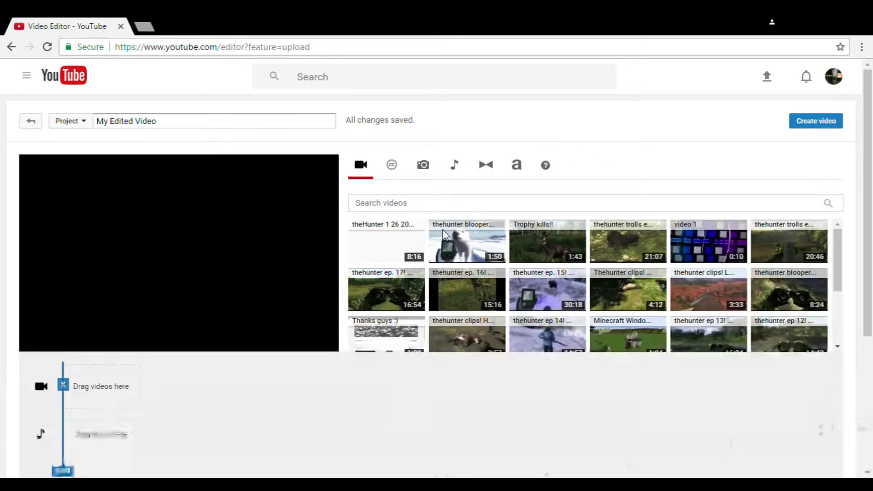
scroll(498, 274, "down", 5)
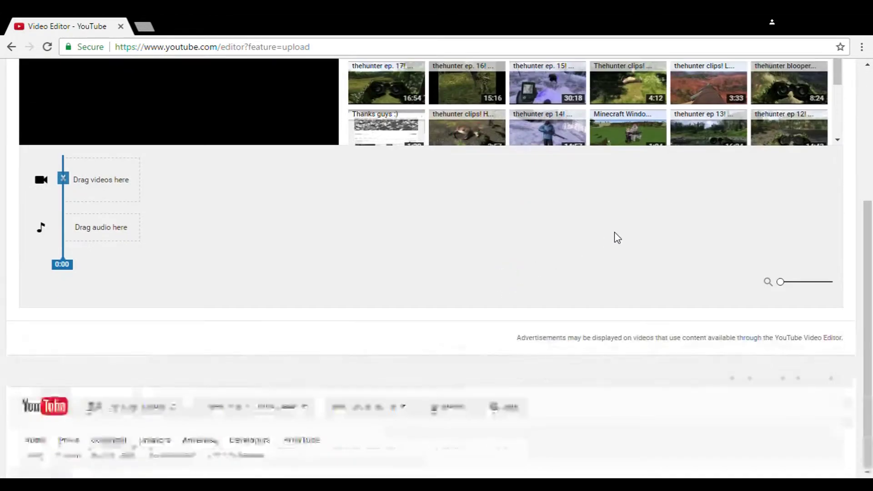
scroll(617, 237, "up", 5)
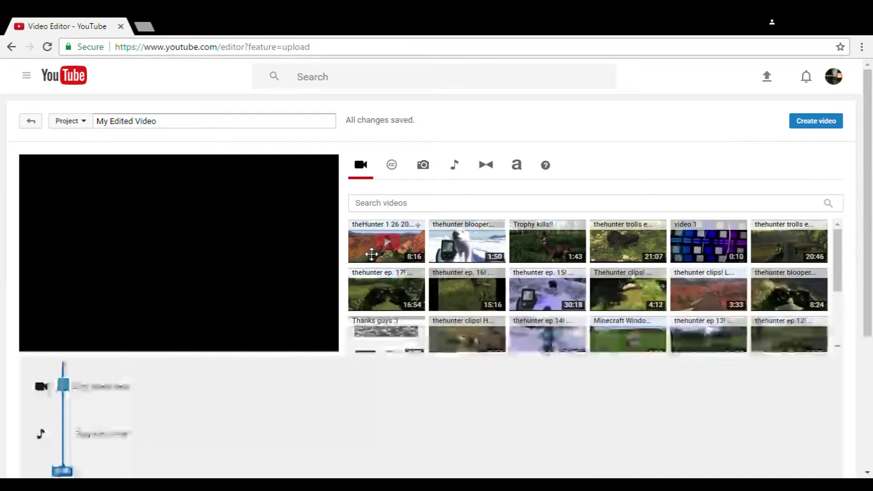
scroll(458, 276, "down", 1)
scroll(459, 277, "down", 3)
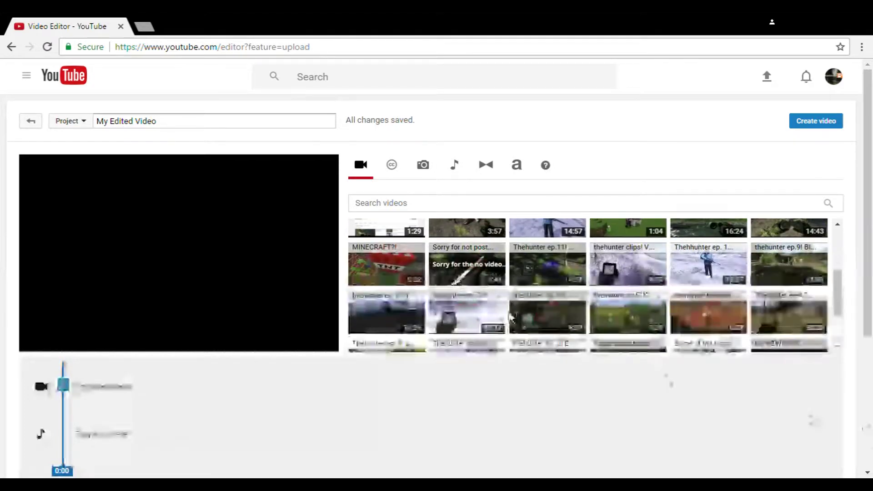
scroll(510, 312, "down", 5)
Place the BLANKSHOT22 intro, 8:16 gameplay clip and 10-second video 1 in order, totaling 8:36.7
left_click_drag(780, 285, 177, 400)
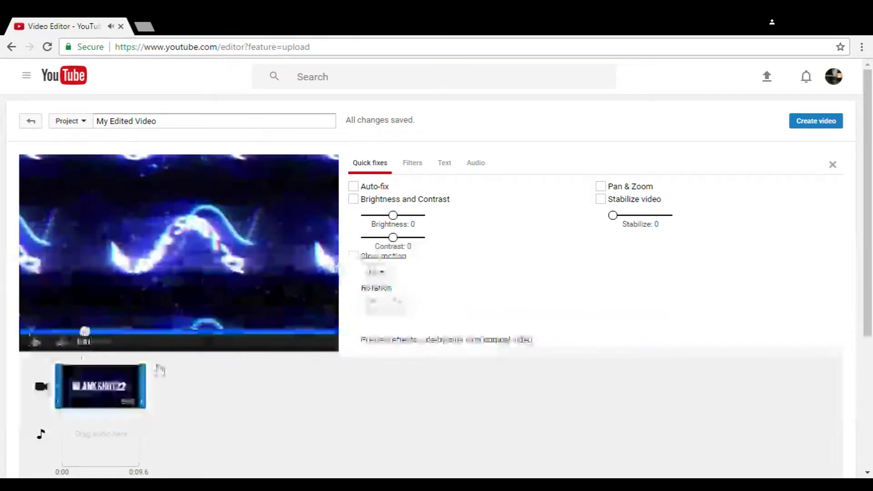
left_click(344, 413)
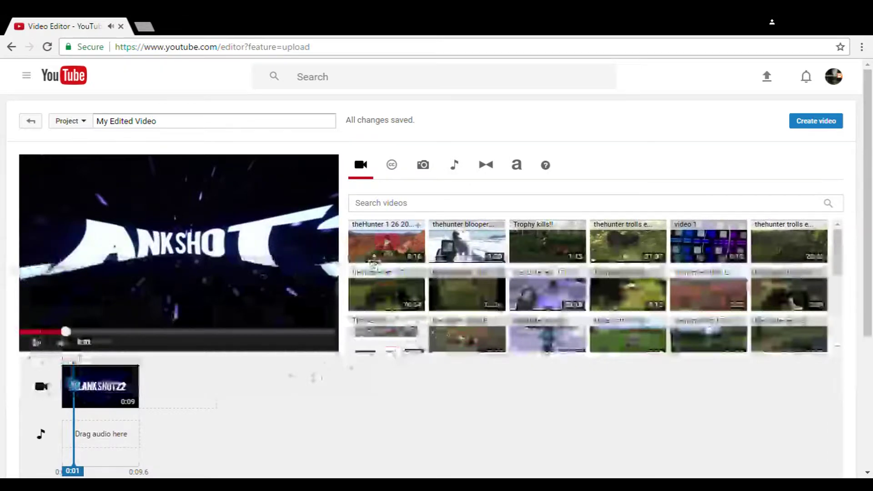
mouse_move(387, 241)
left_mouse_down()
mouse_move(206, 371)
mouse_move(206, 382)
left_mouse_up()
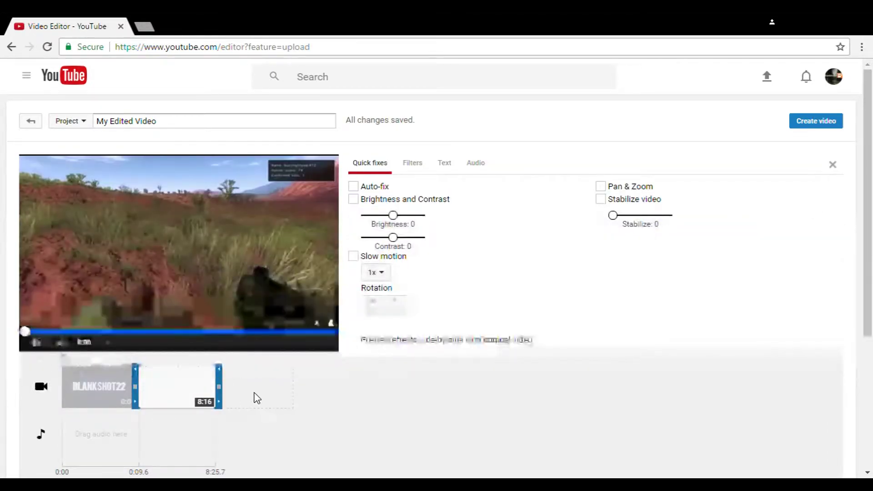
left_click(254, 397)
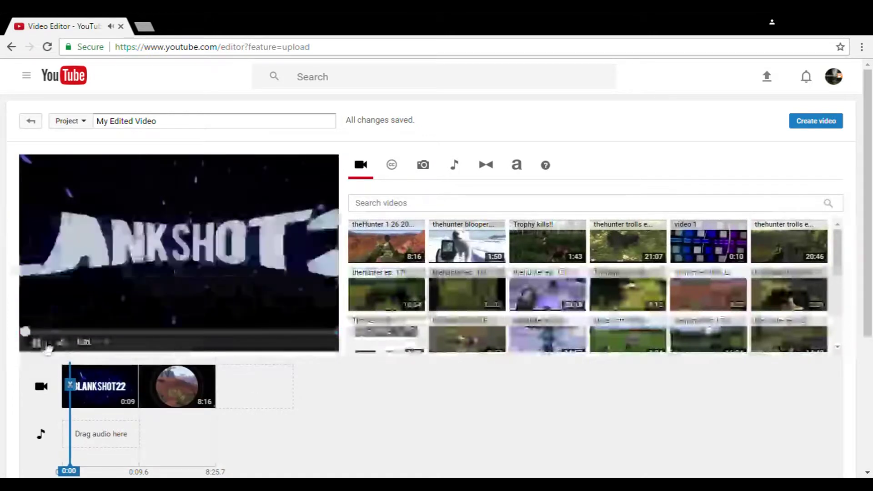
scroll(591, 282, "down", 3)
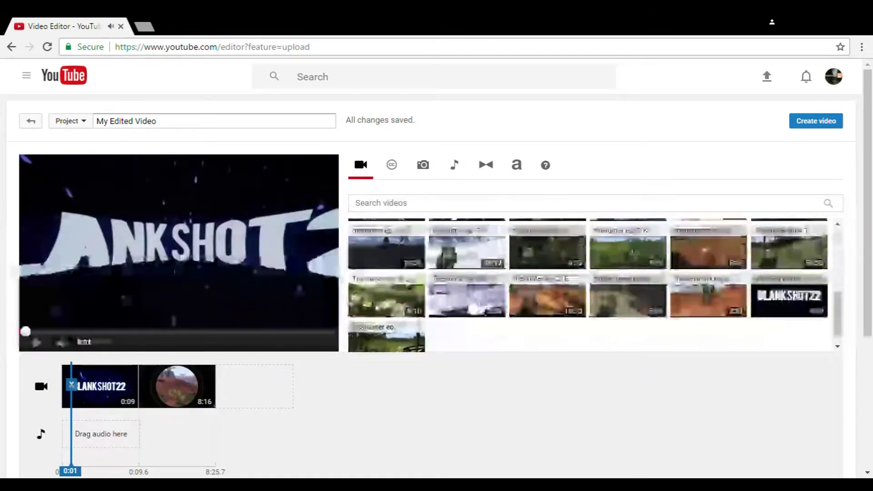
scroll(659, 273, "up", 3)
left_click_drag(695, 258, 255, 386)
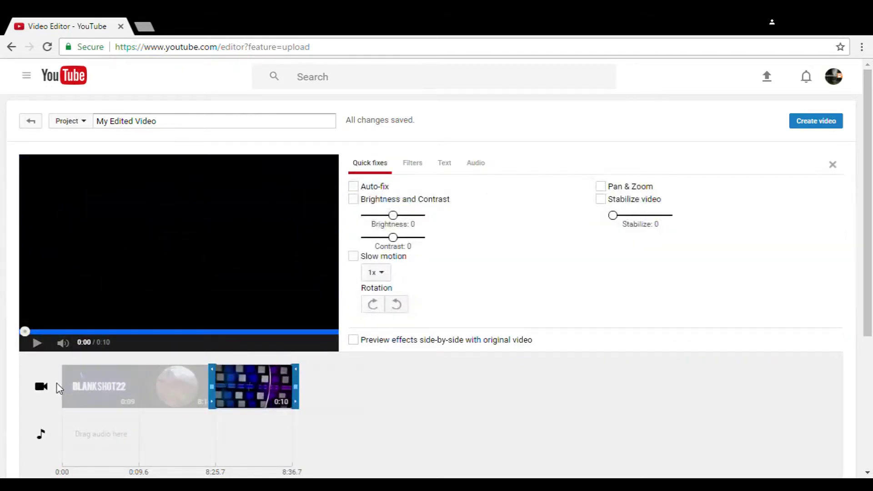
left_click(443, 164)
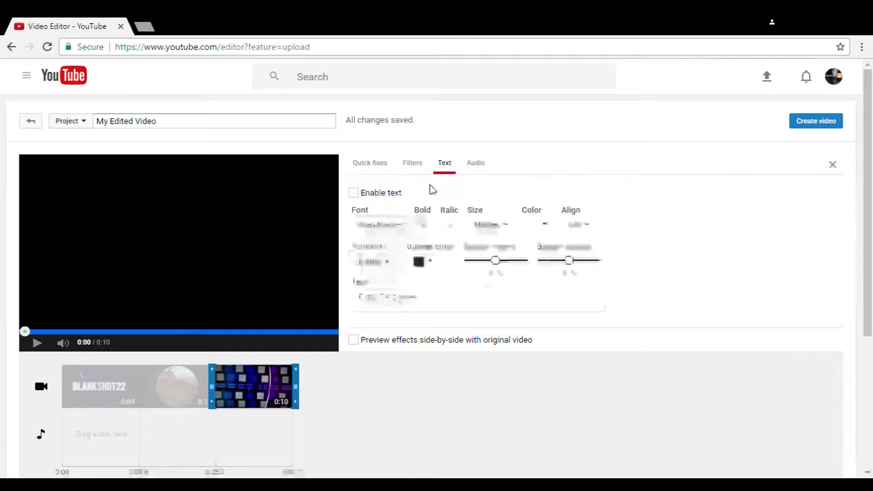
left_click(415, 169)
left_click(477, 171)
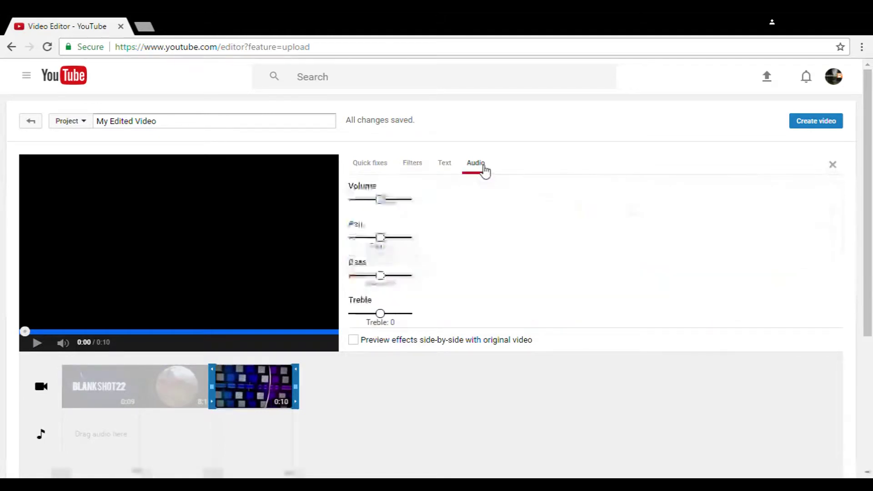
left_click(370, 166)
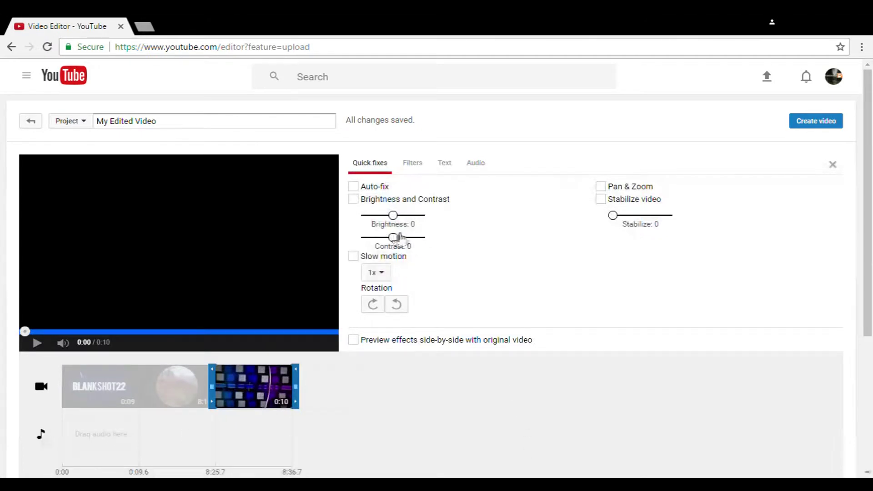
mouse_move(399, 236)
left_mouse_down()
mouse_move(391, 239)
mouse_move(400, 241)
left_mouse_up()
left_click(381, 273)
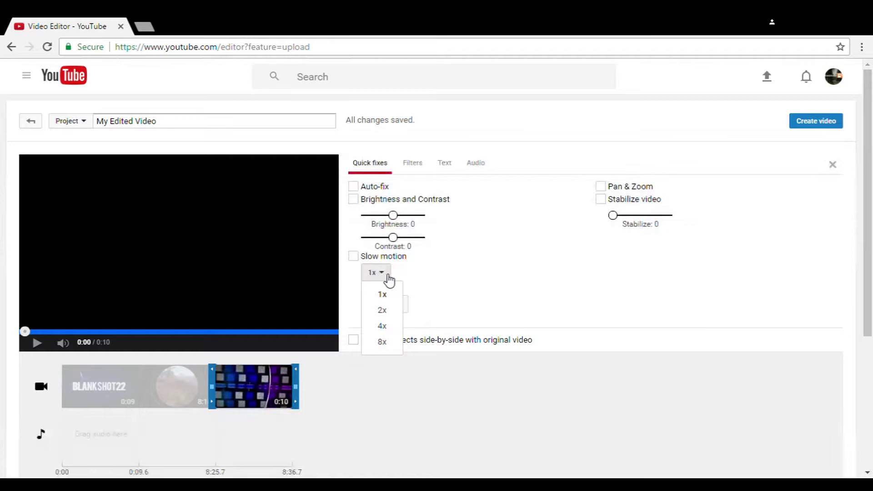
left_click(388, 279)
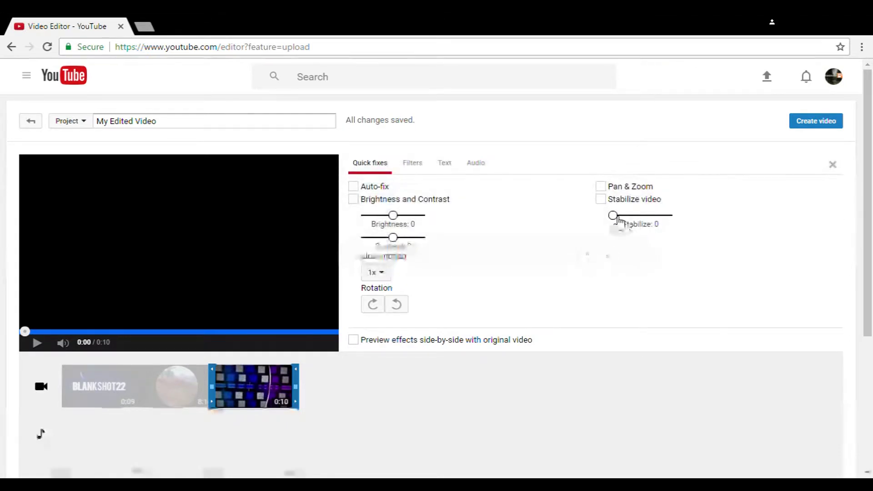
mouse_move(614, 216)
left_mouse_down()
mouse_move(655, 220)
mouse_move(614, 216)
left_mouse_up()
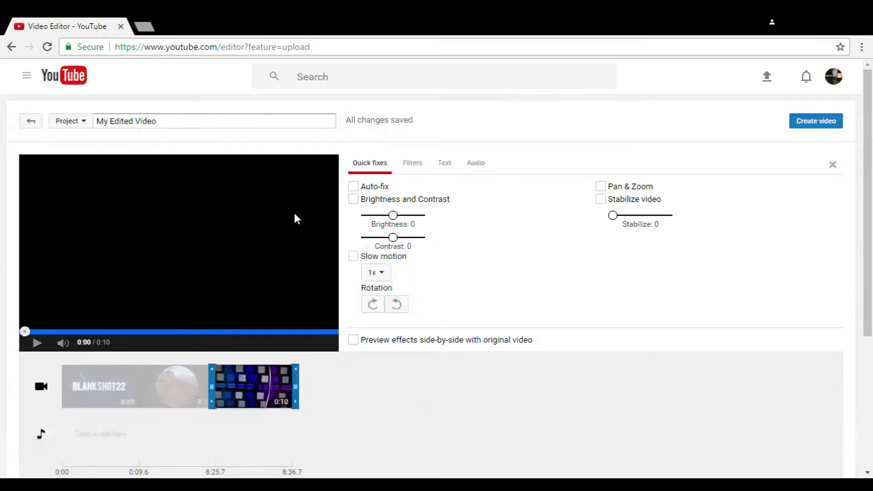
left_click_drag(170, 124, 80, 142)
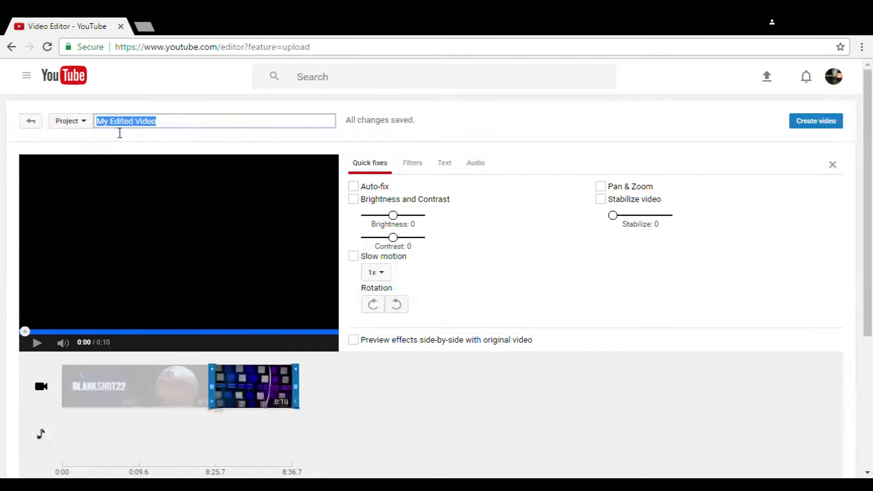